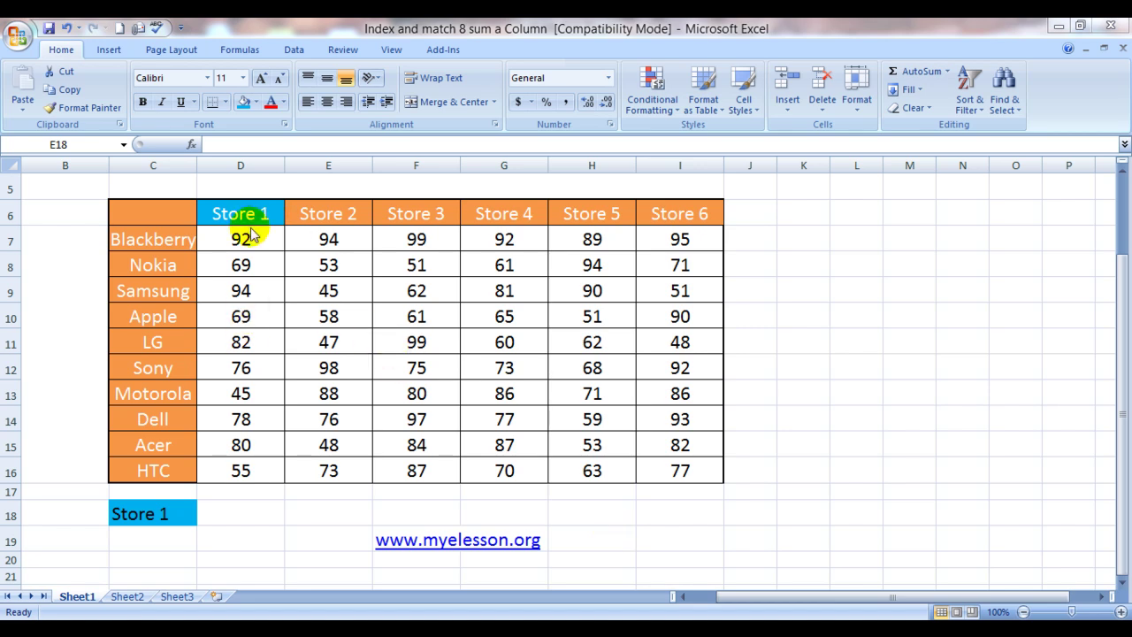
Step: Choose Store 2 as the selected store in cell C18
click(157, 513)
click(171, 515)
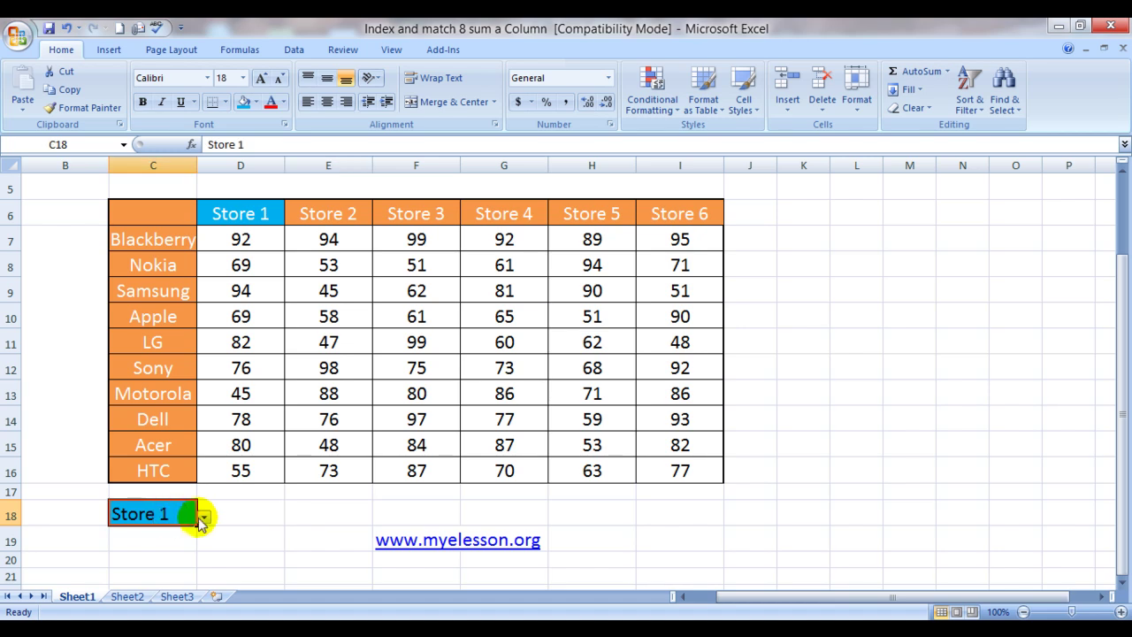
click(203, 516)
click(171, 541)
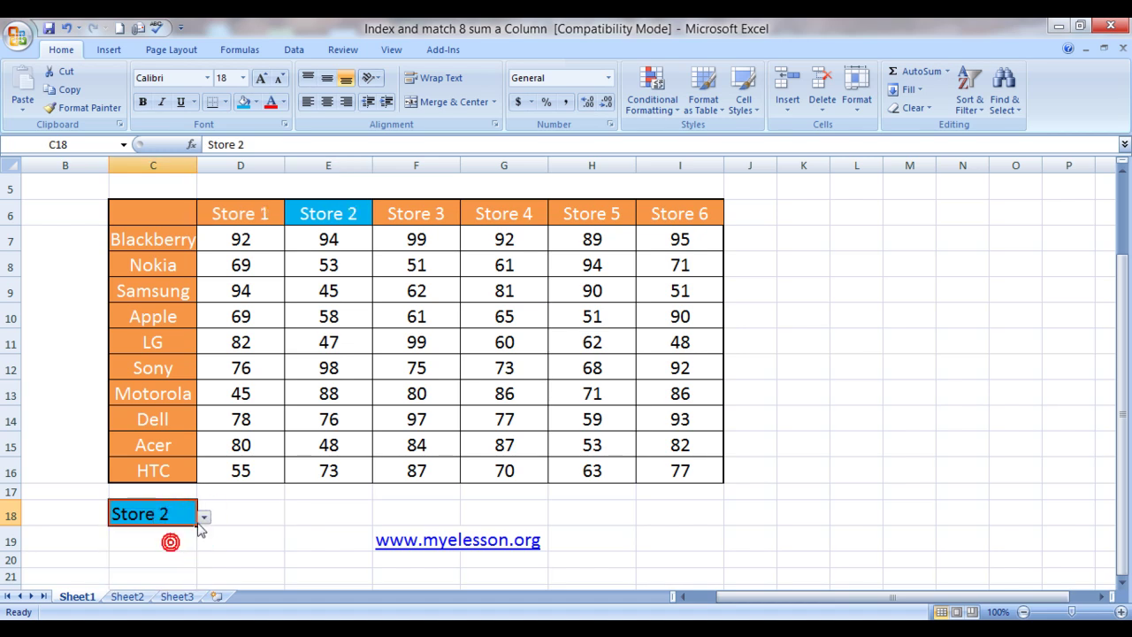
click(232, 510)
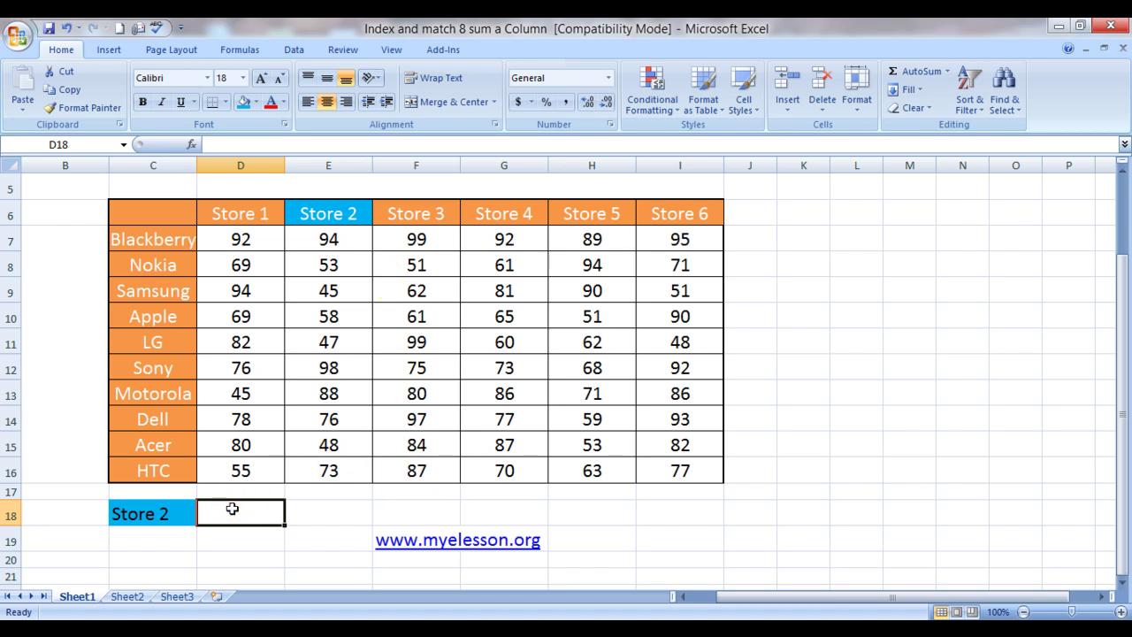
click(220, 536)
click(229, 493)
click(236, 513)
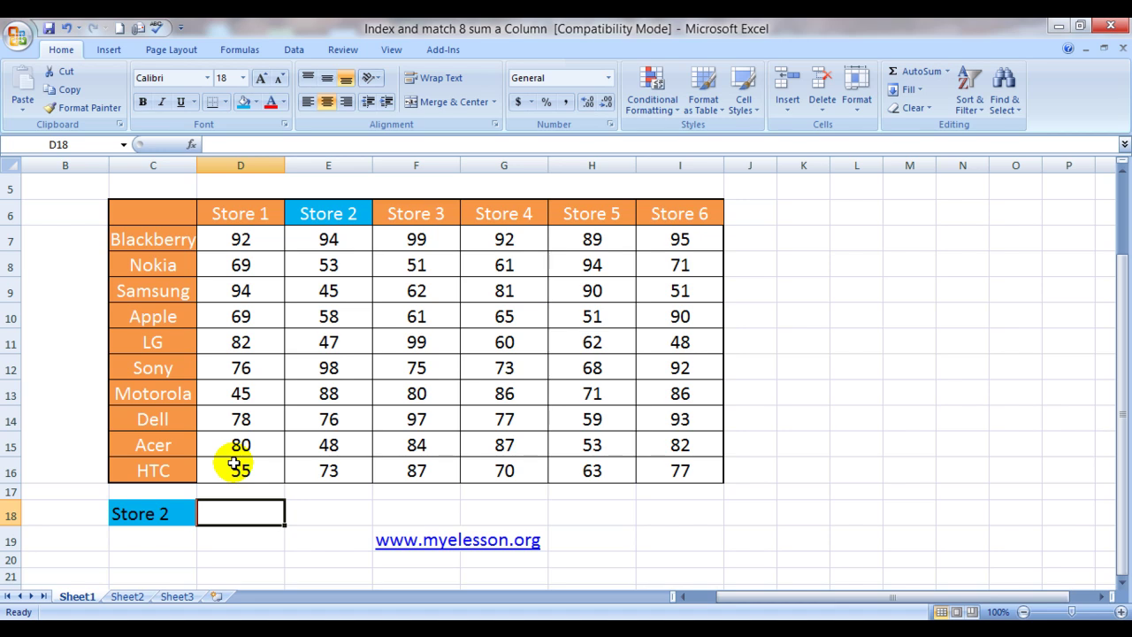
click(151, 516)
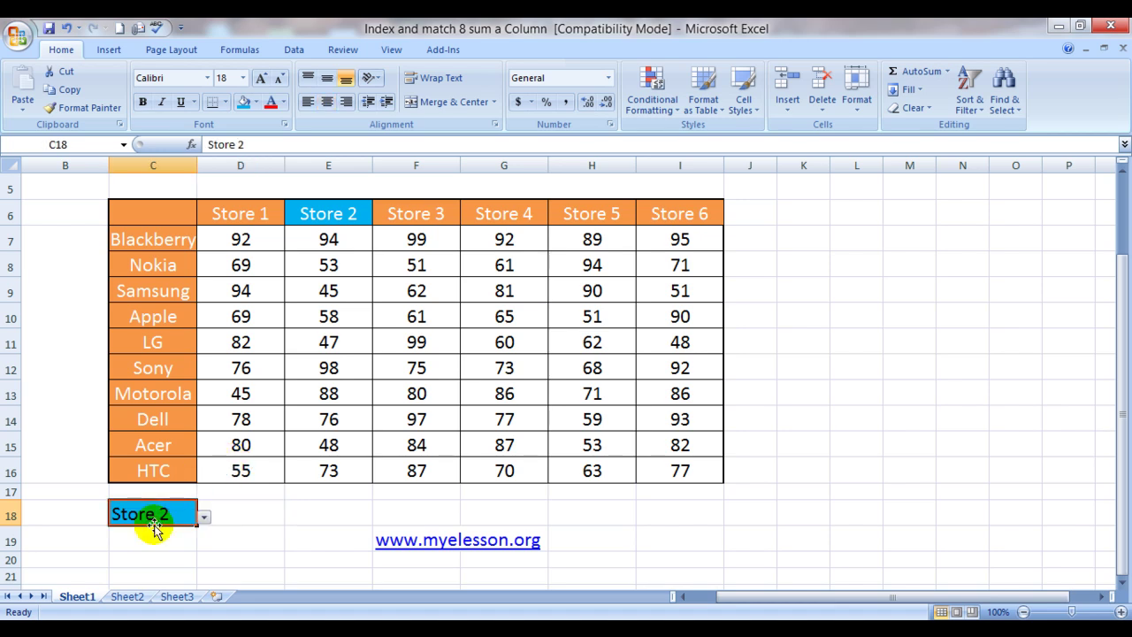
Step: Begin a formula in cell D18 with a SUM function that wraps an INDEX function
click(234, 517)
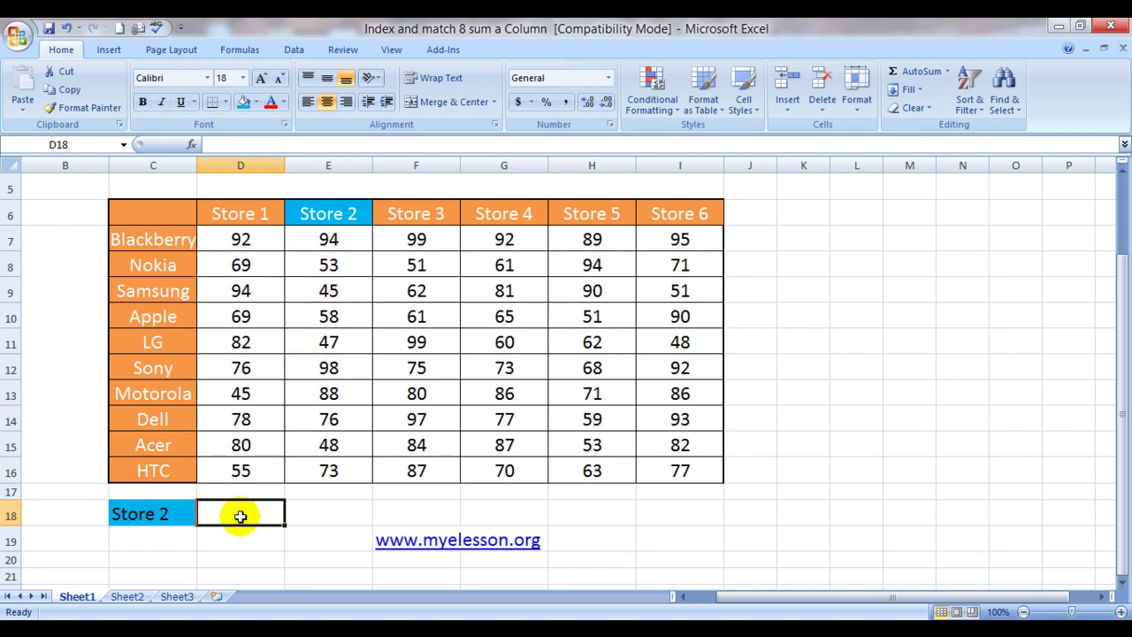
text(=)
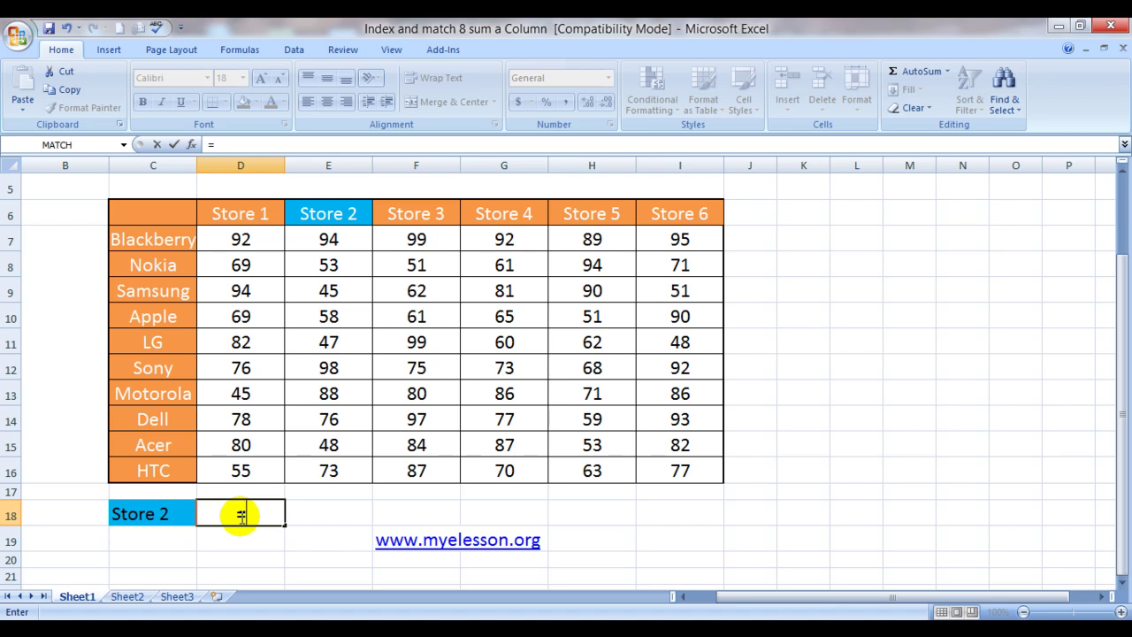
text(sum)
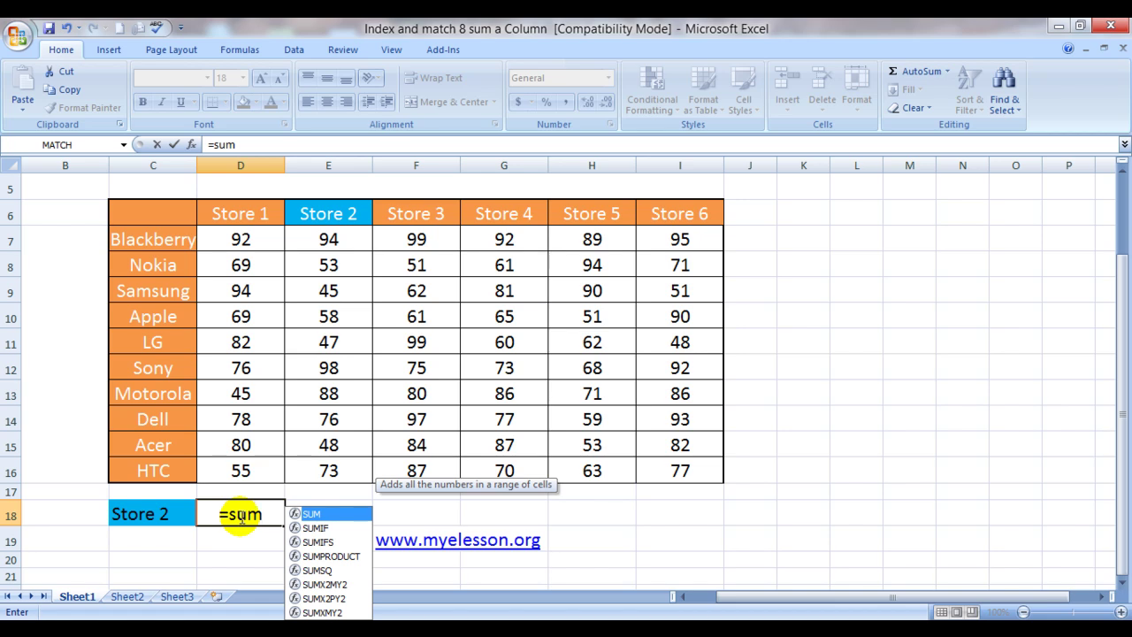
key(Tab)
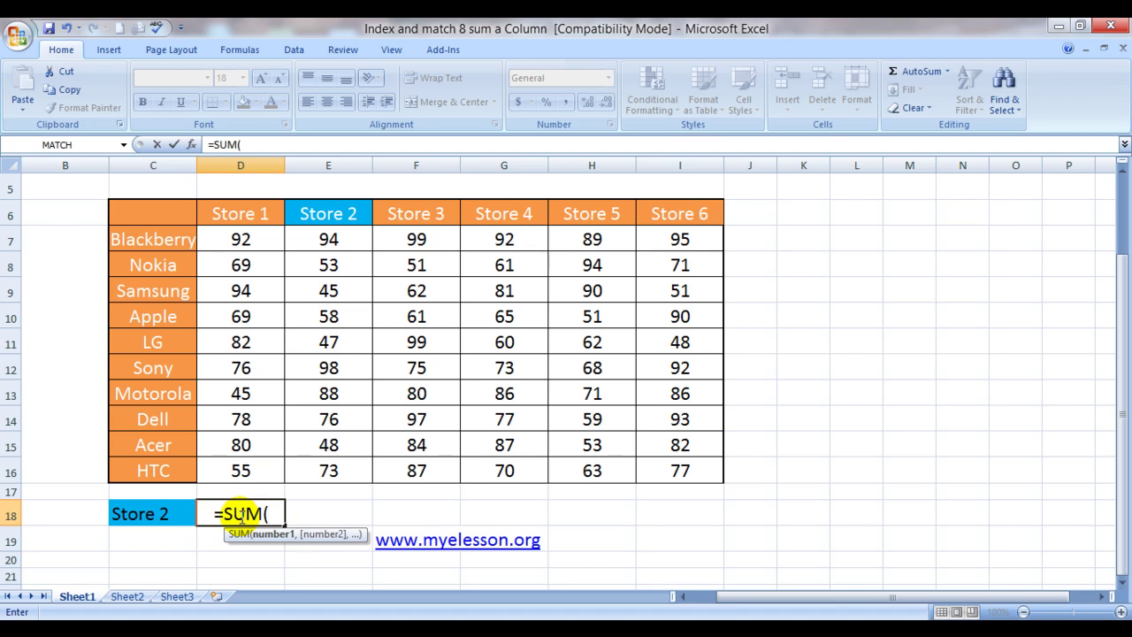
text(ind)
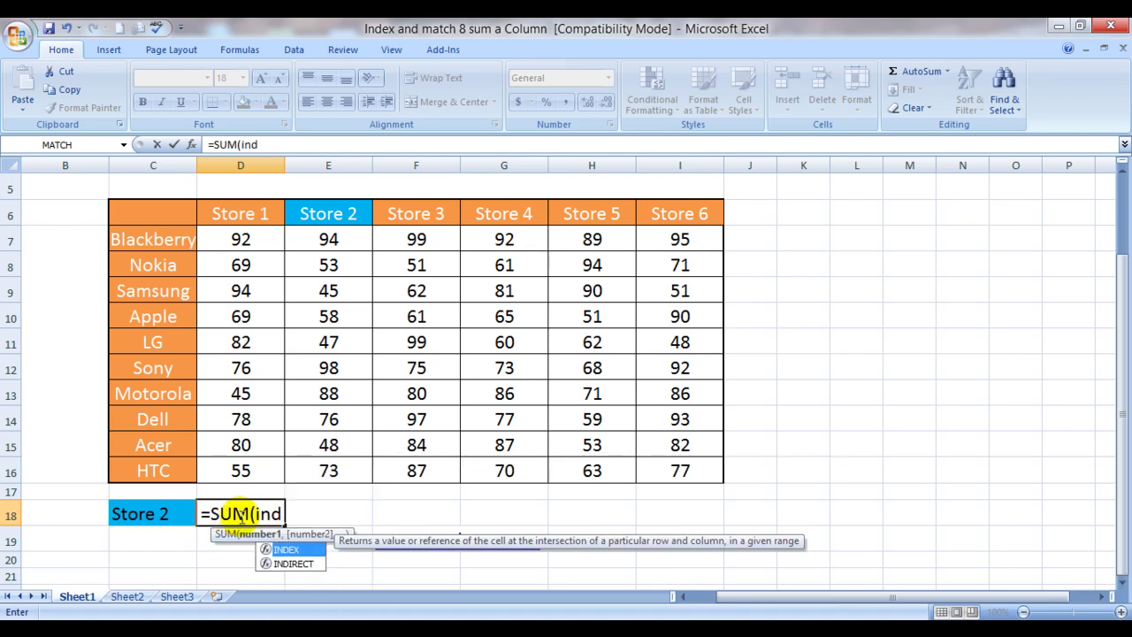
key(Tab)
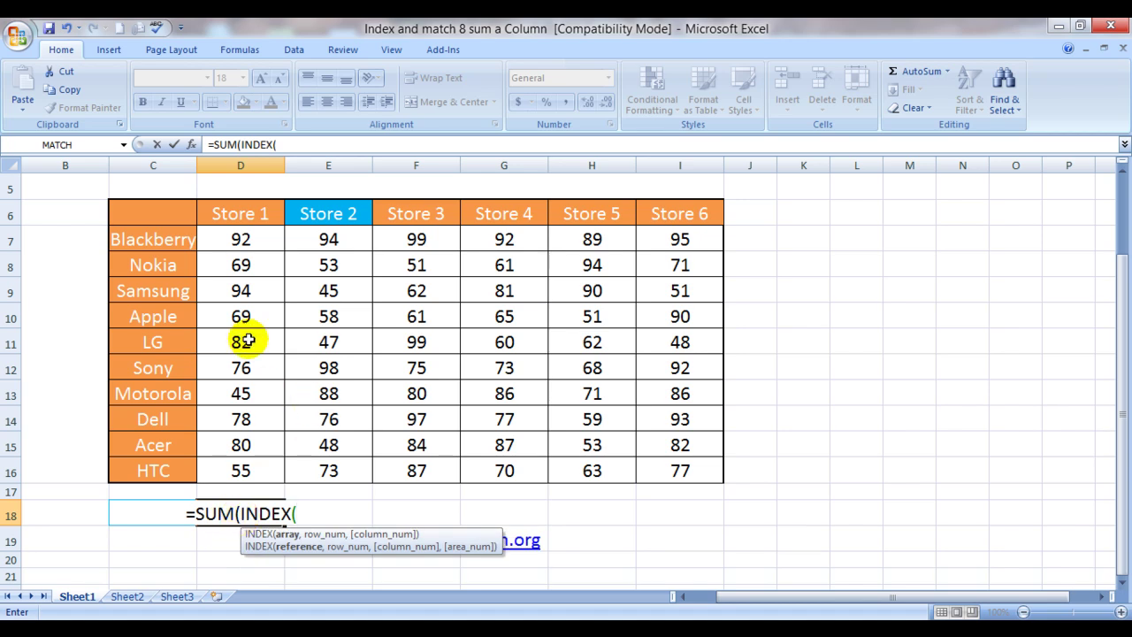
Step: Set the INDEX array to the store figures in D7:I16 and leave its row number argument empty
click(240, 239)
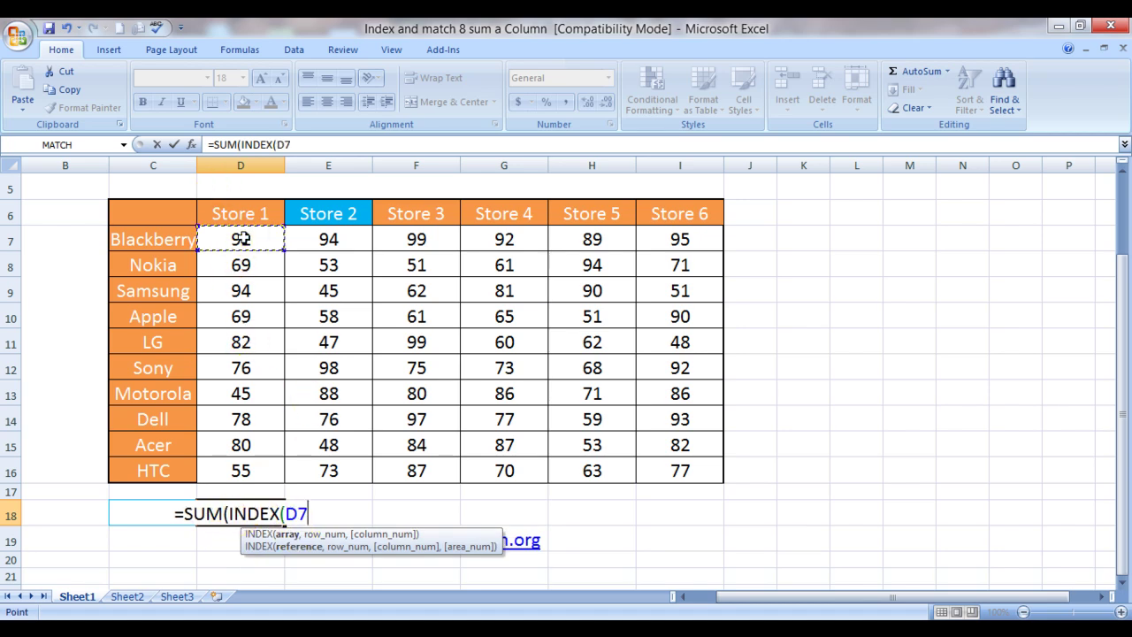
key(shift+Right)
key(shift+Right)
key(shift+Right)
key(shift+Right)
key(shift+Right)
key(shift+Down)
key(shift+Down)
key(shift+Down)
key(shift+Down)
key(shift+Down)
key(shift+Down)
key(shift+Down)
key(shift+Down)
key(shift+Down)
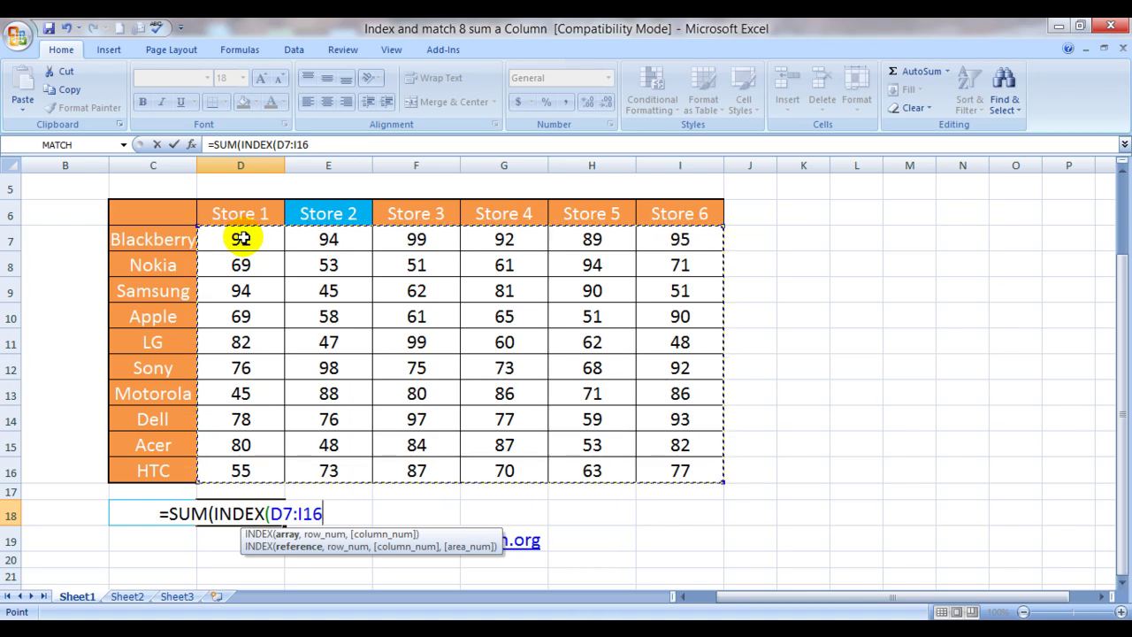
text(,)
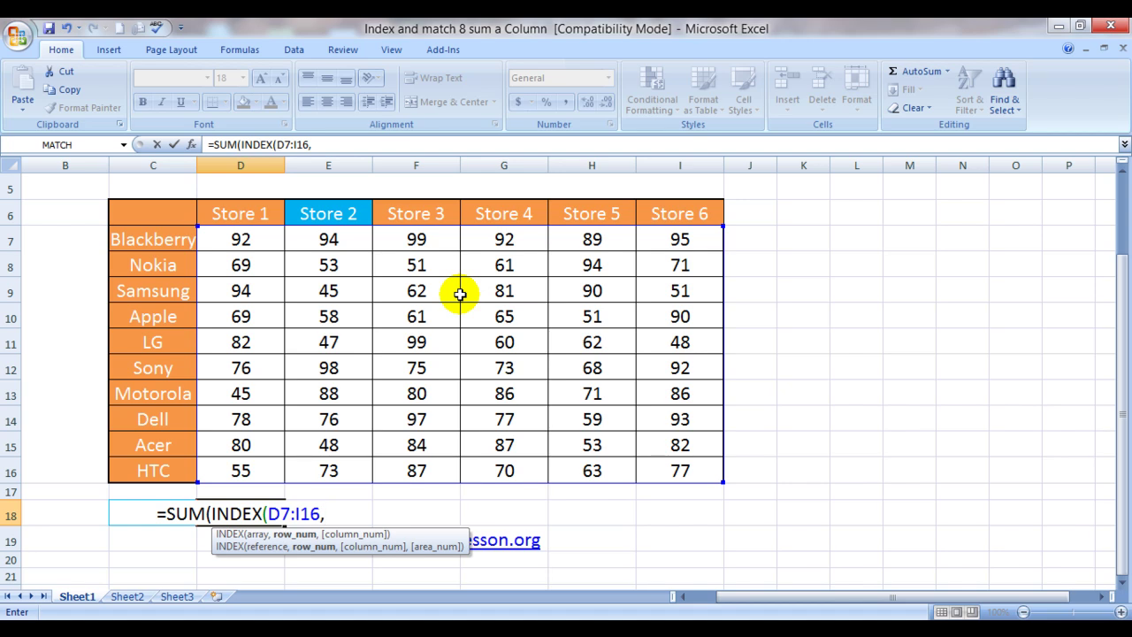
text(,)
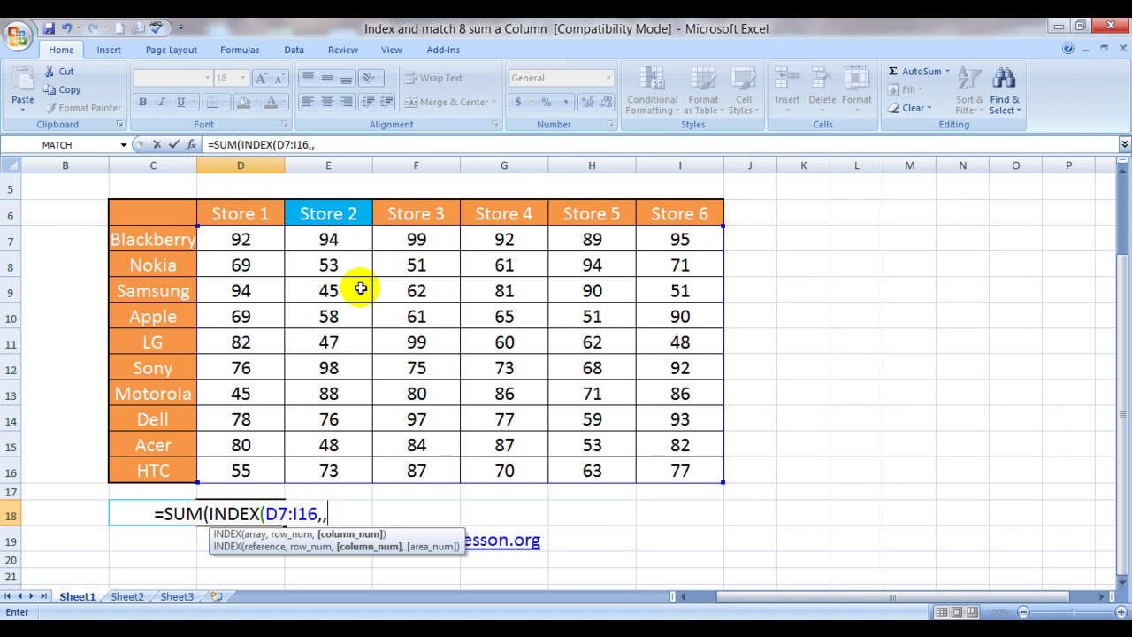
Step: Nest a MATCH function as the INDEX column number, with C18 as its lookup value
text(mat)
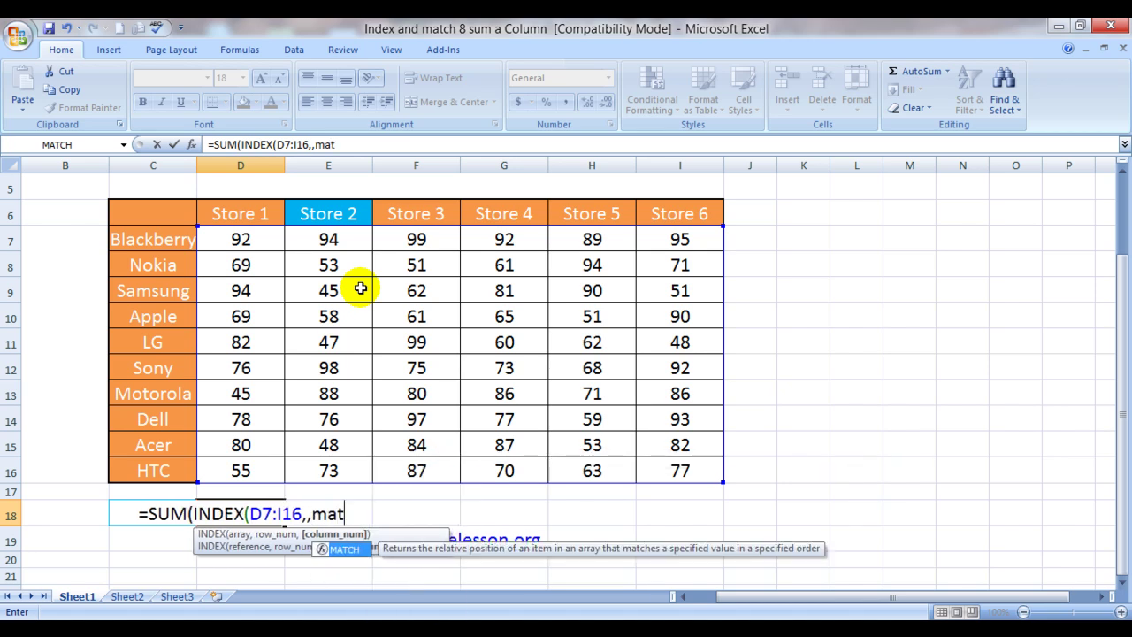
key(Tab)
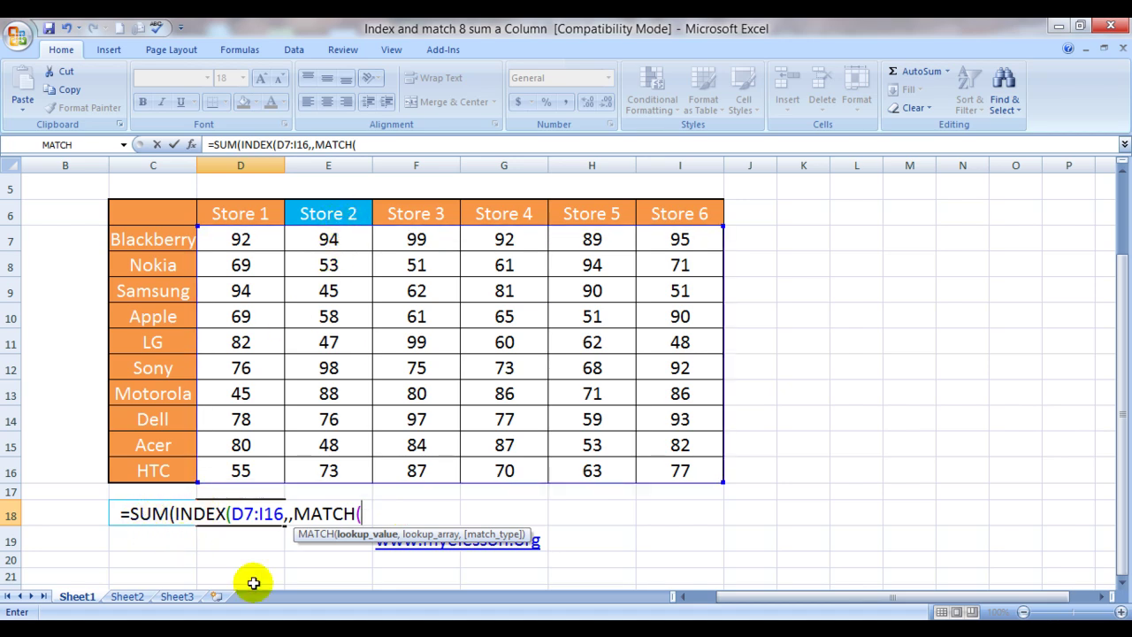
text(c1)
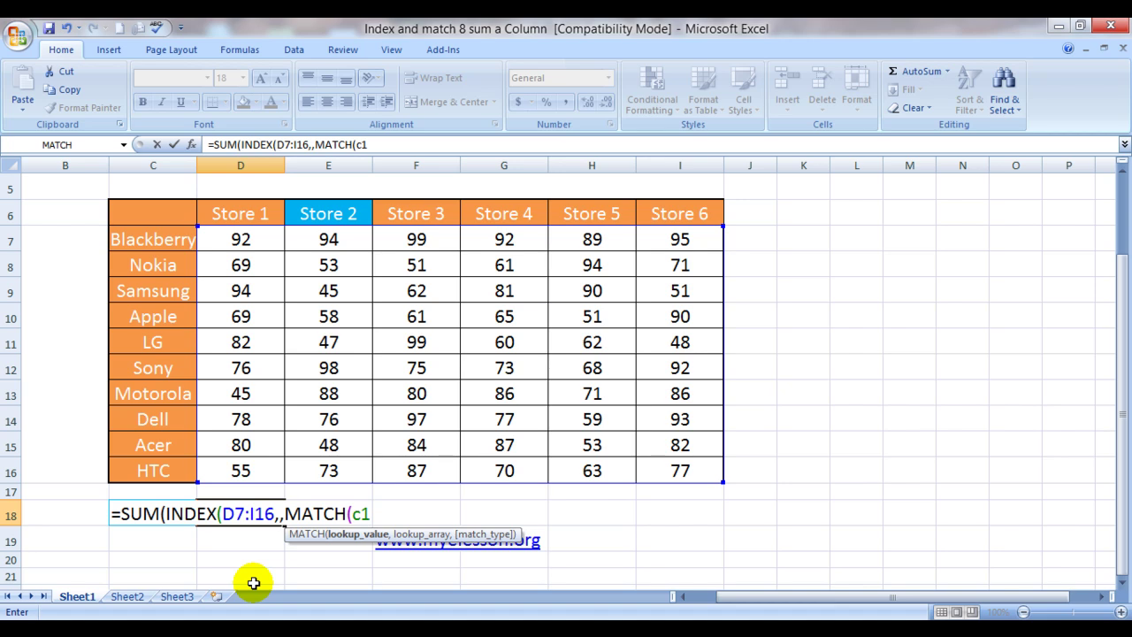
text(8)
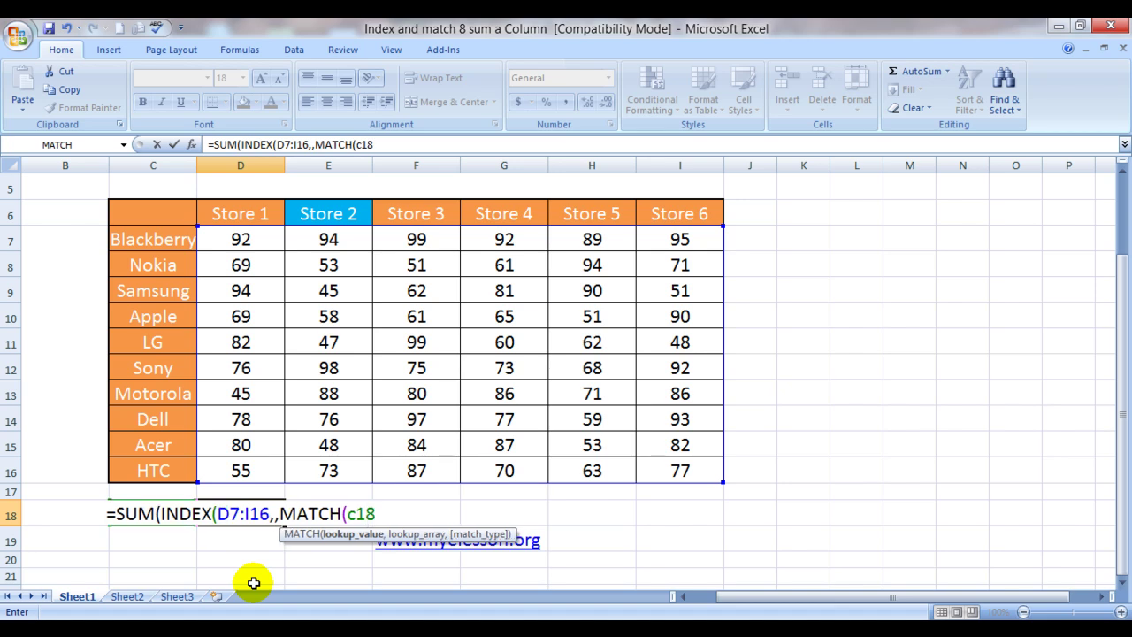
text(,)
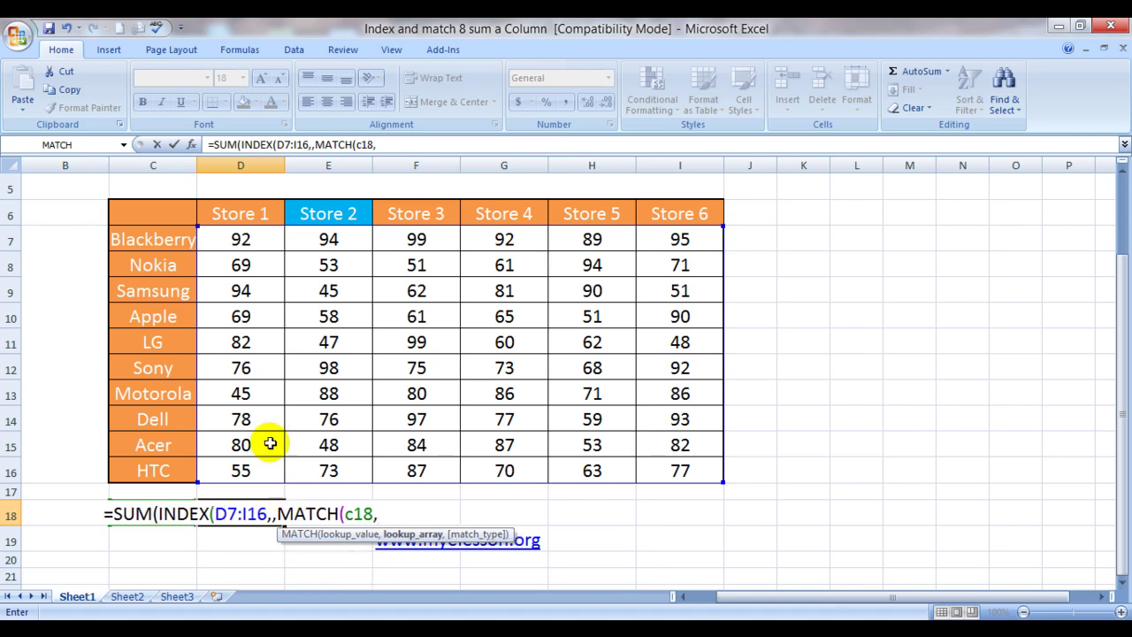
Step: Set the MATCH lookup array to the headers D6:I6 with exact match 0, then close and enter the formula in D18
click(222, 214)
key(shift+Right)
key(shift+Right)
key(shift+Right)
key(shift+Right)
key(shift+Right)
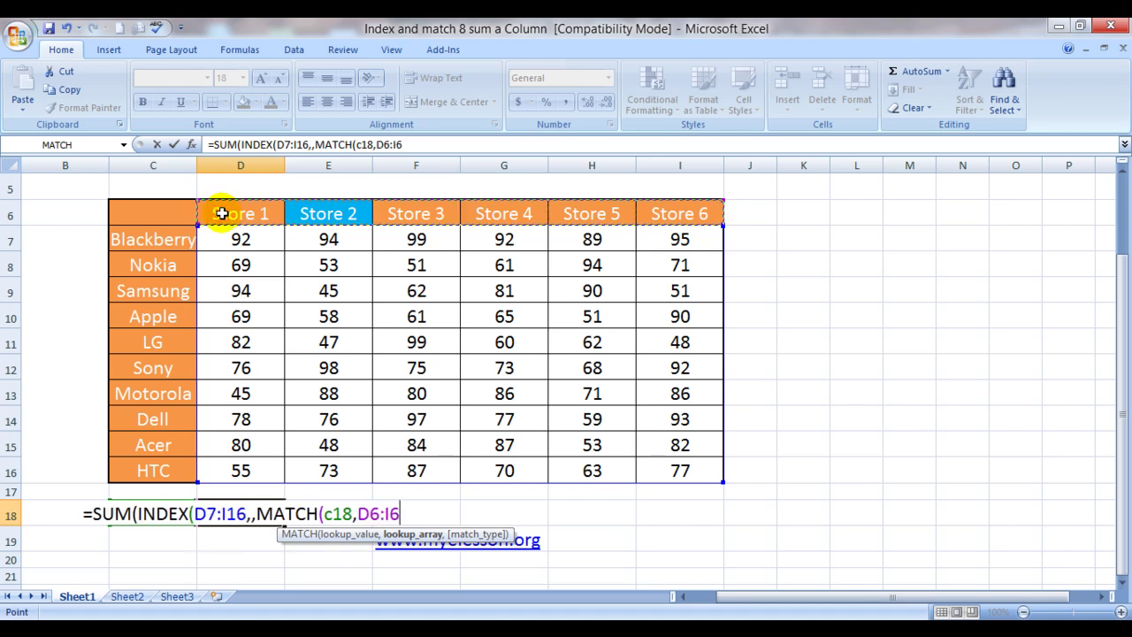
text(,)
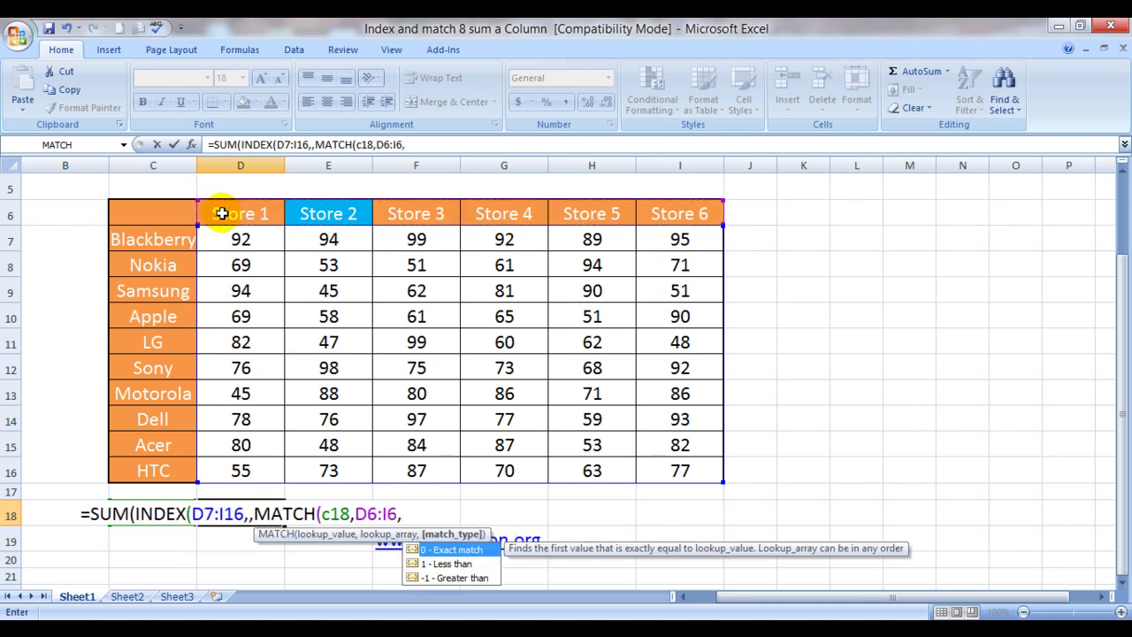
text(0)
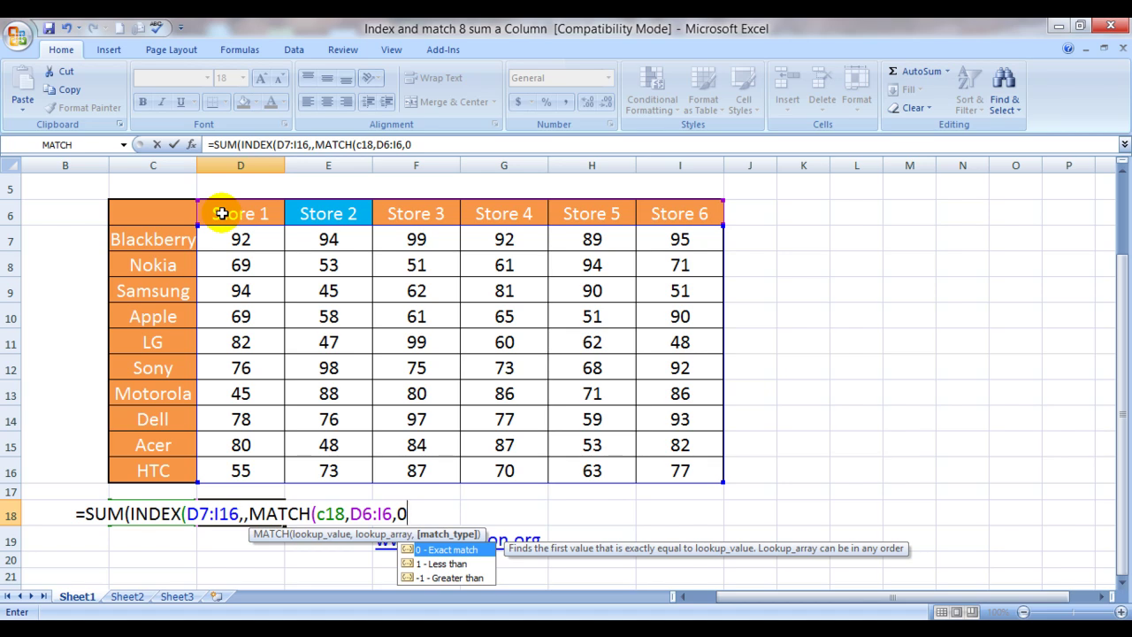
text())))
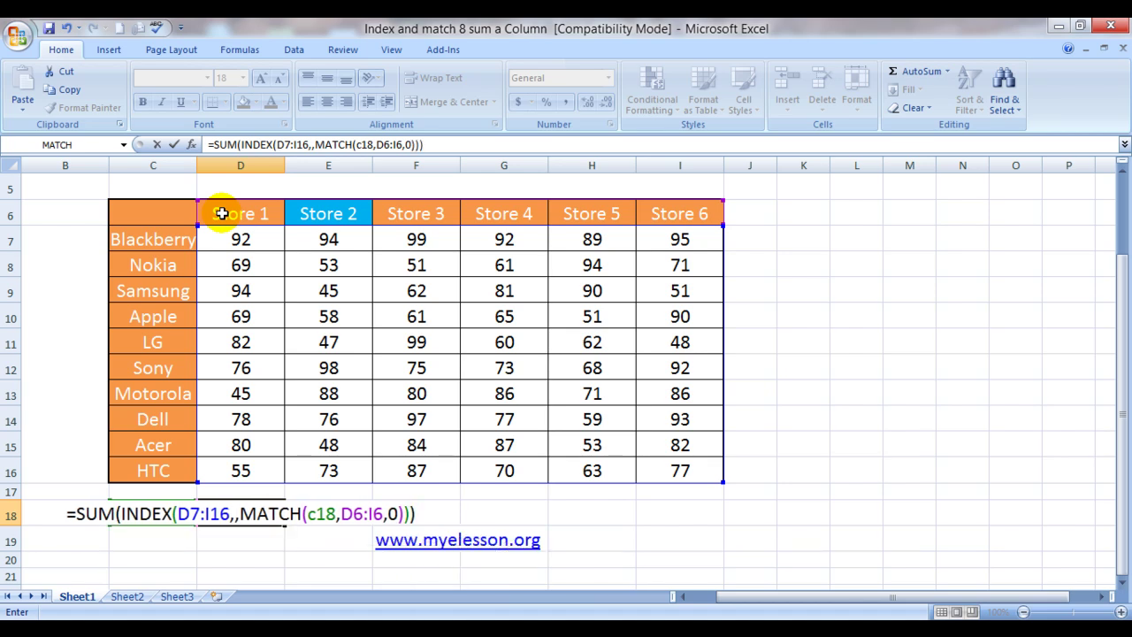
key(Return)
key(Up)
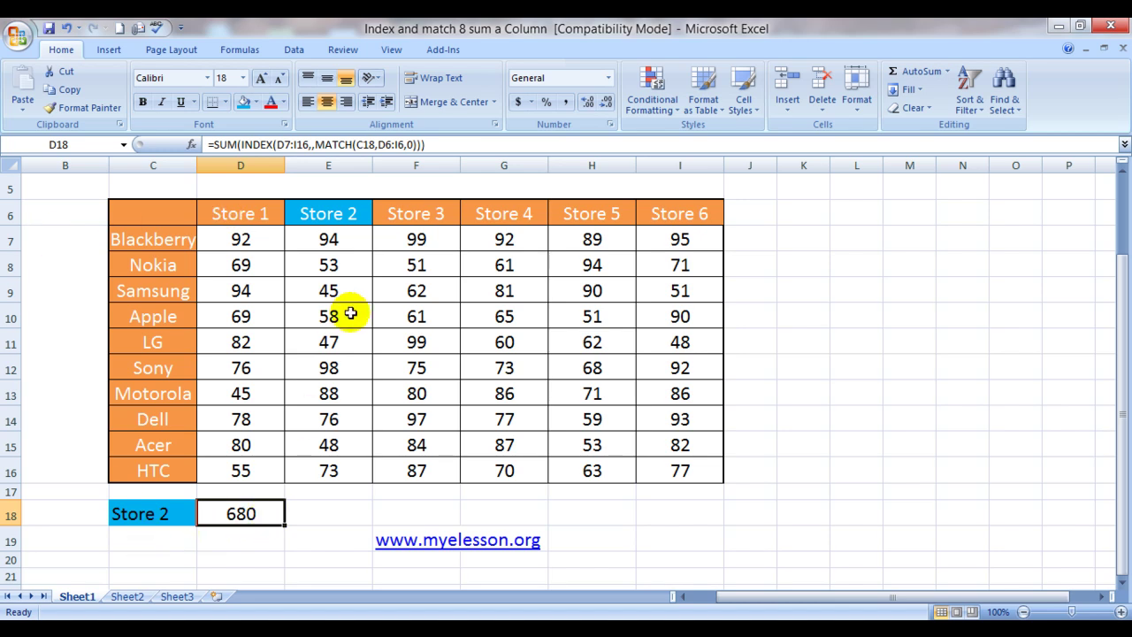
Step: Add an AutoSum of E7:E16 in cell E17 to check the Store 2 total
click(324, 488)
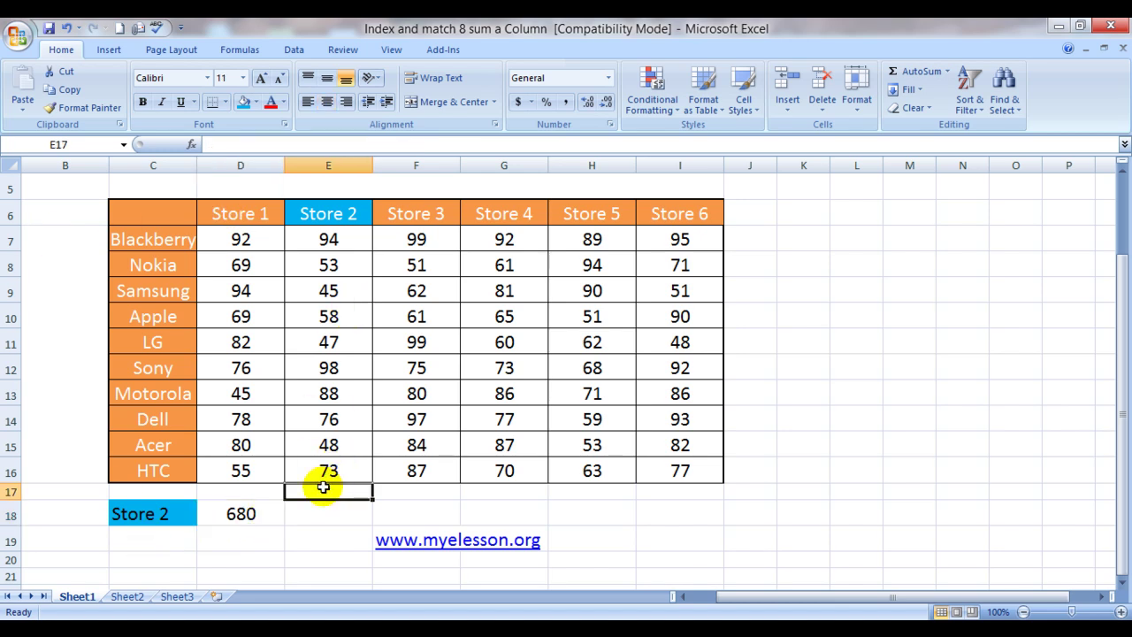
key(alt+equal)
key(alt+equal)
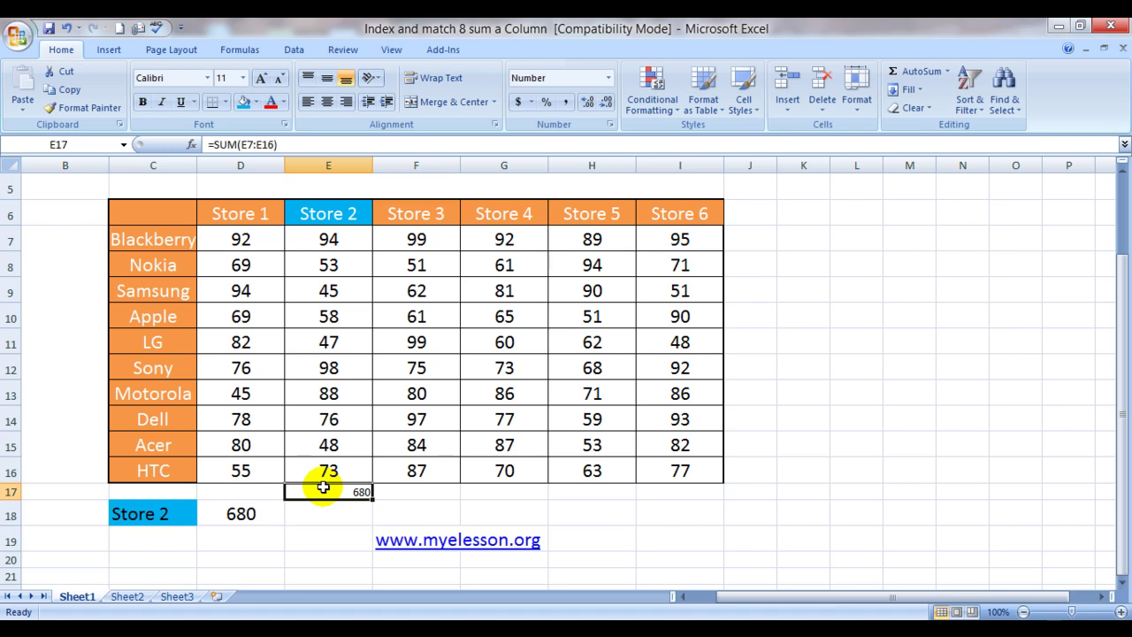
Step: Test the formula by changing the store in C18 to Store 1, Store 3, Store 4 and finally Store 5
click(166, 516)
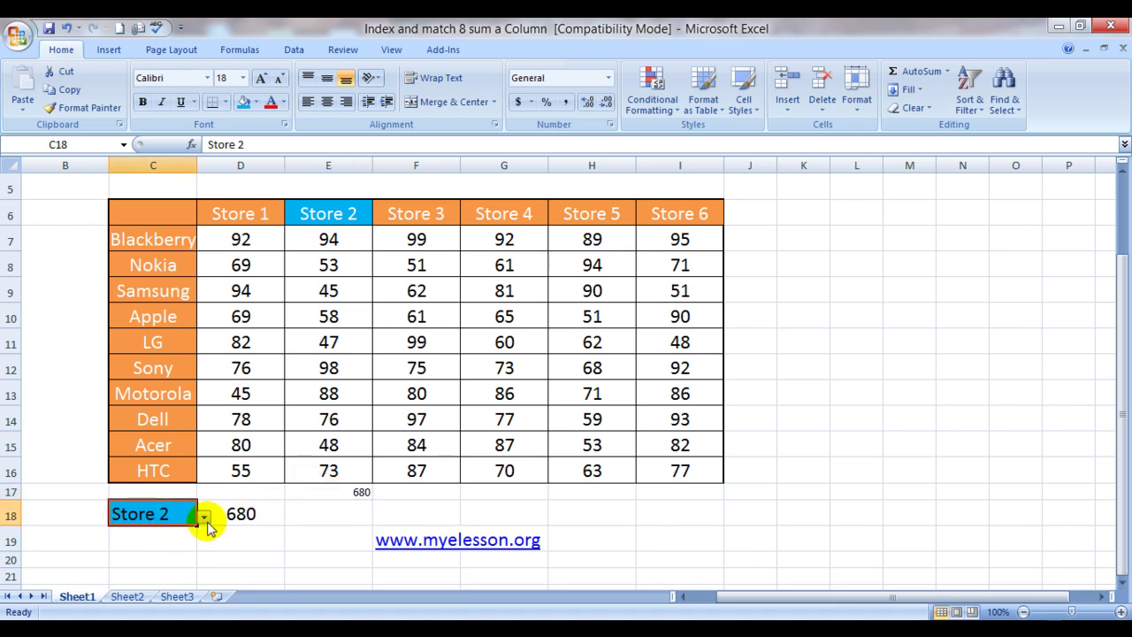
click(204, 518)
click(181, 531)
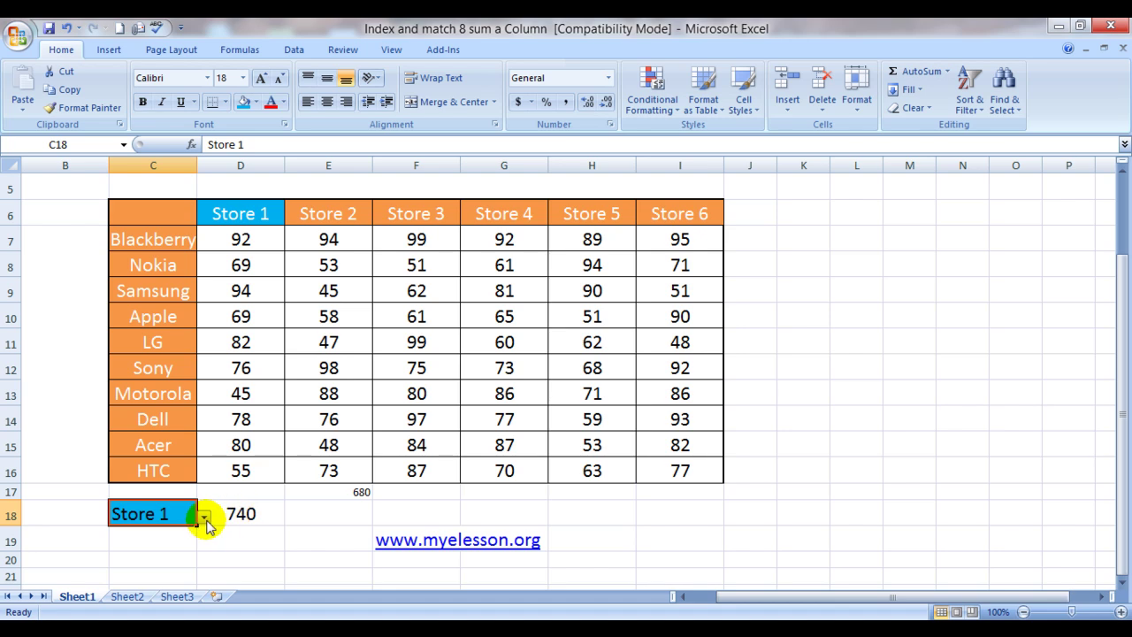
click(204, 517)
click(164, 551)
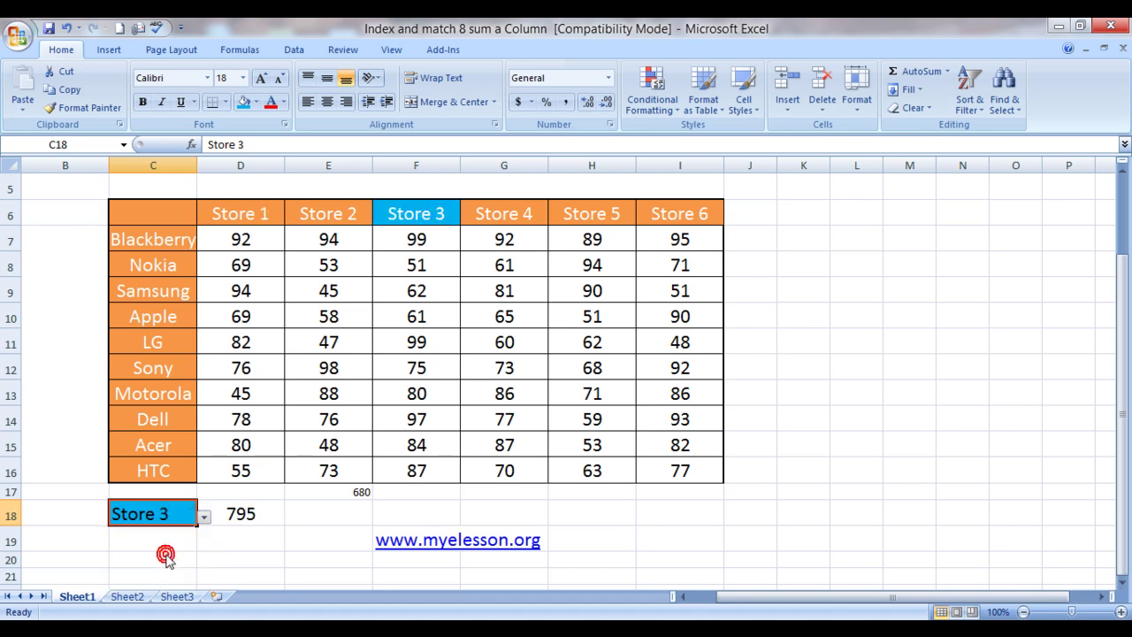
click(204, 517)
click(165, 560)
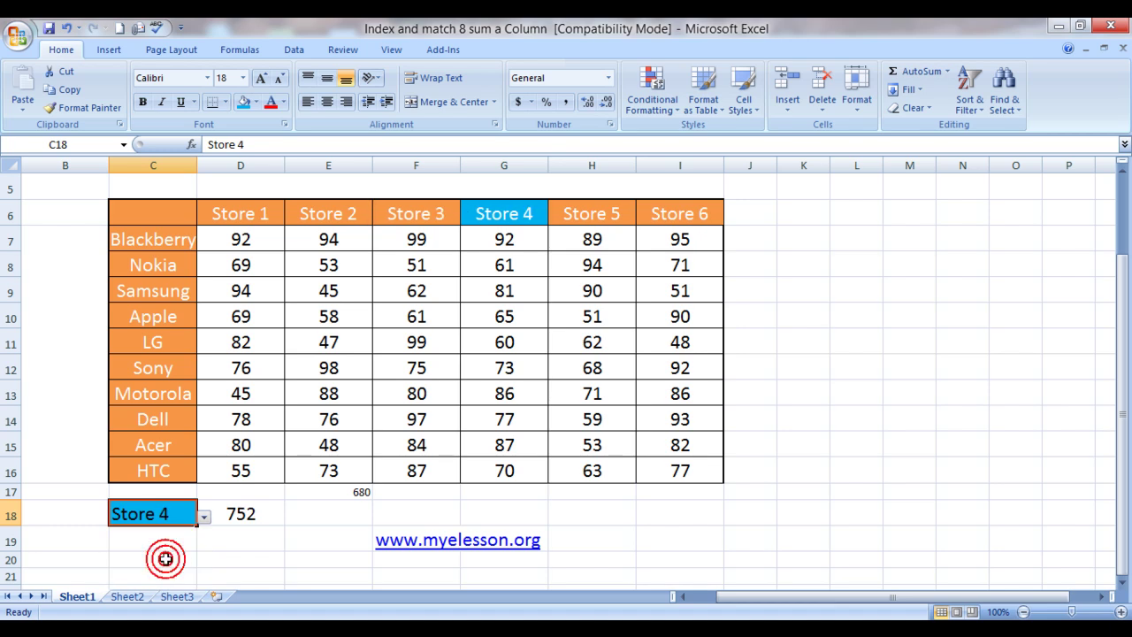
click(205, 519)
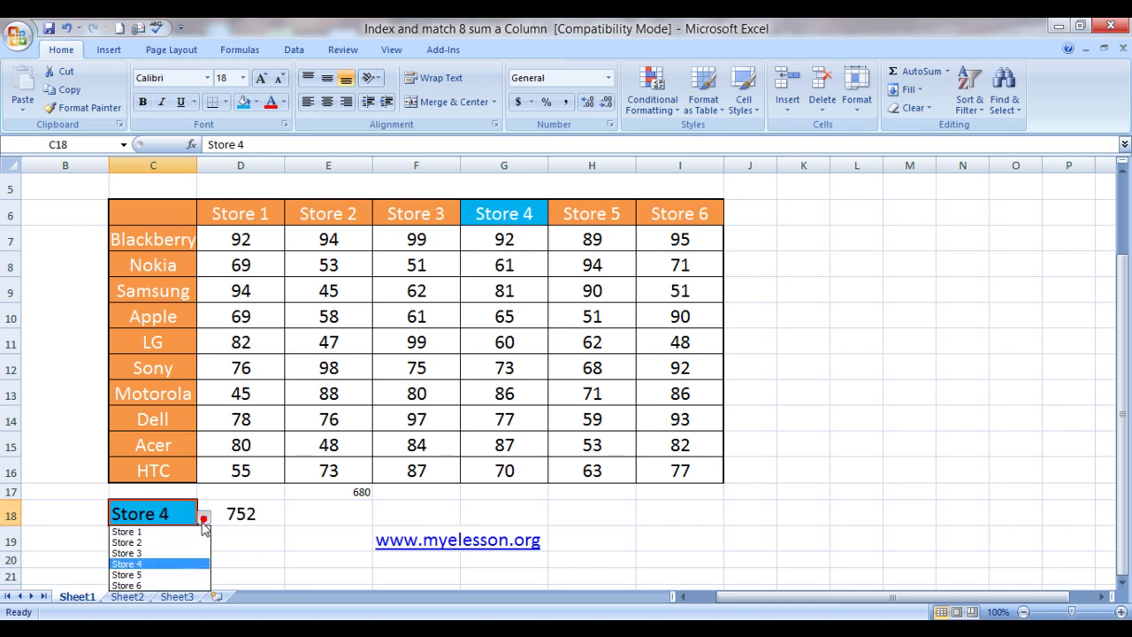
click(157, 574)
click(159, 574)
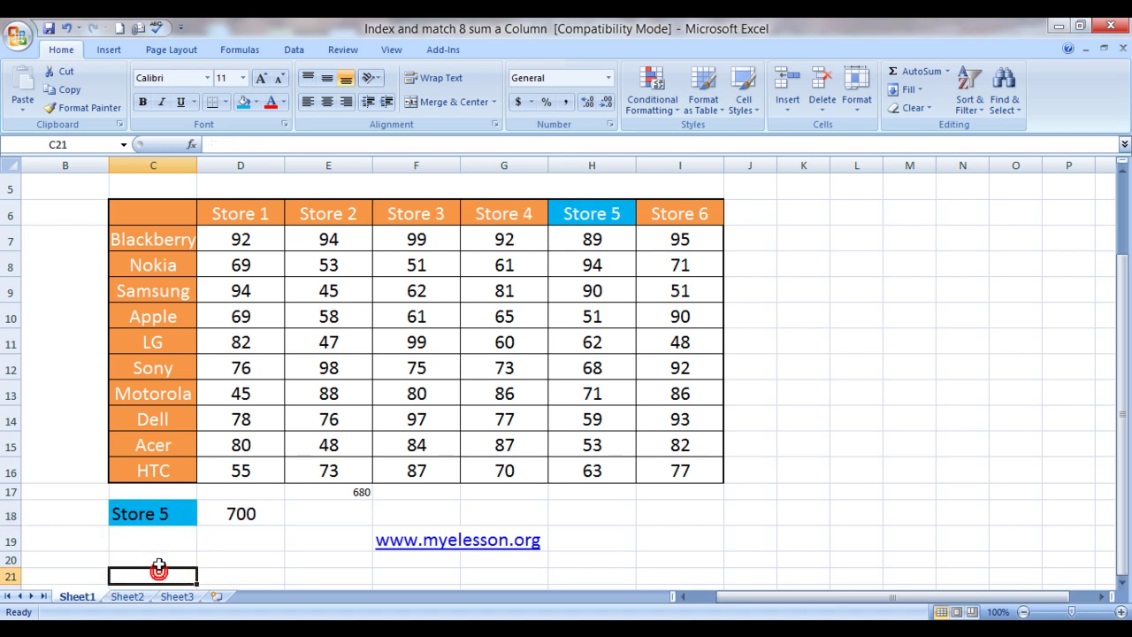
click(169, 513)
key(Right)
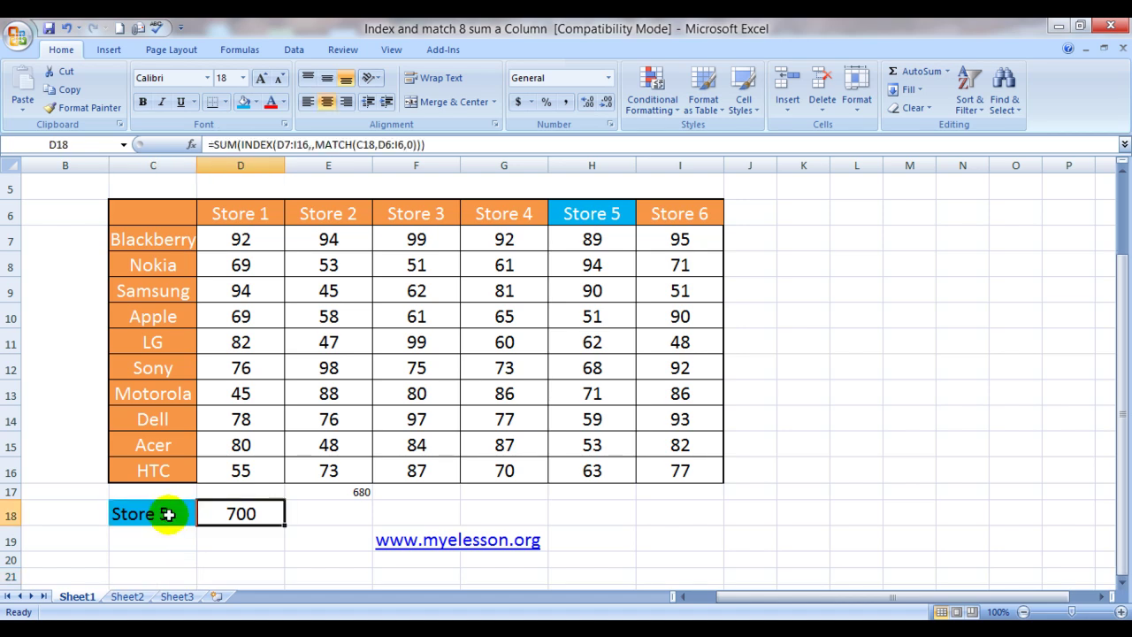
key(Right)
key(Right)
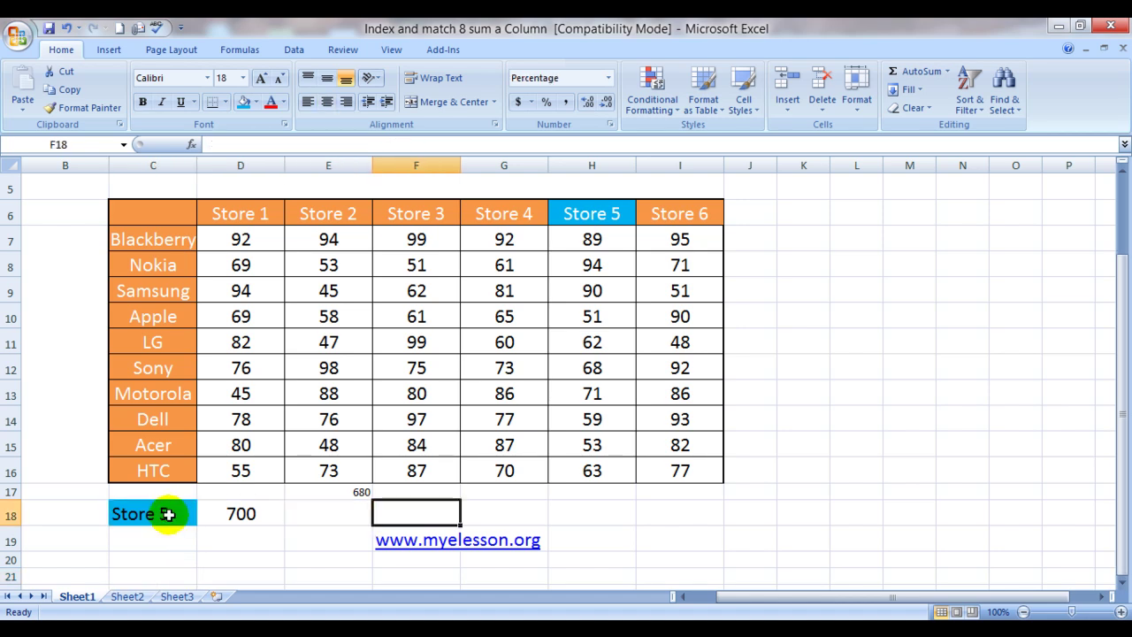